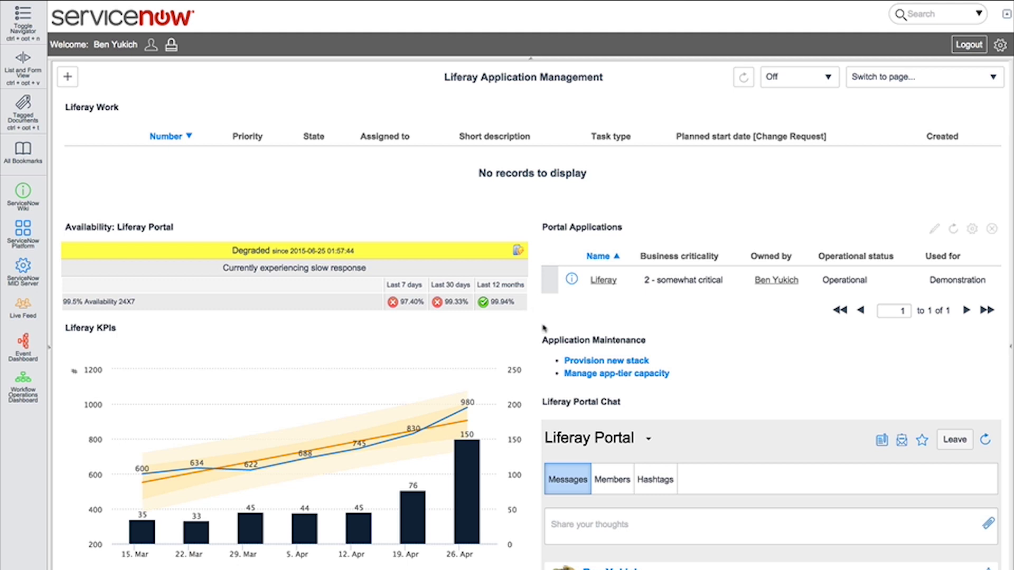
Step: Order a new Liferay stack with portal name LiferayQA and purpose QA
click(603, 363)
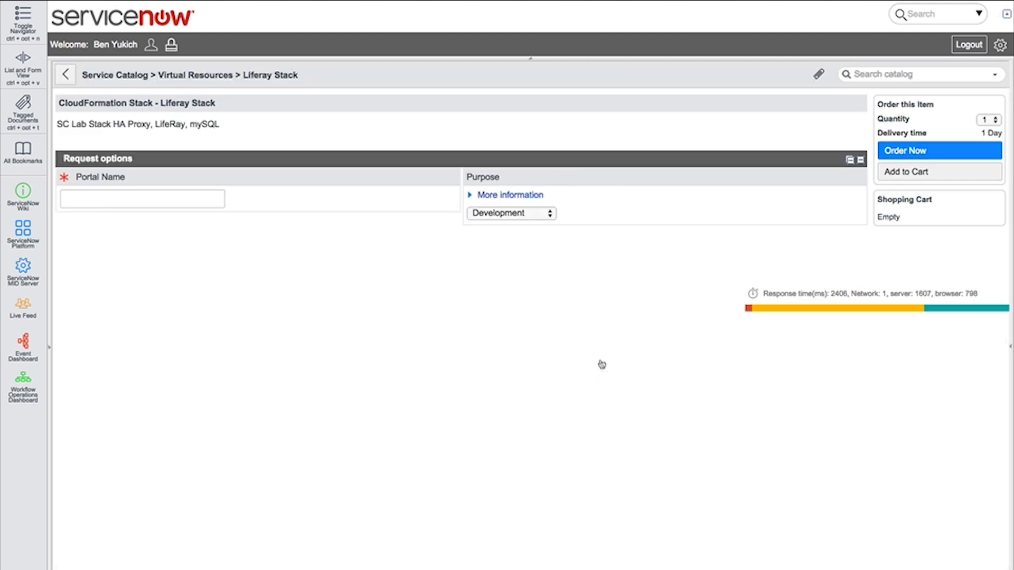
click(210, 207)
text(Lifer)
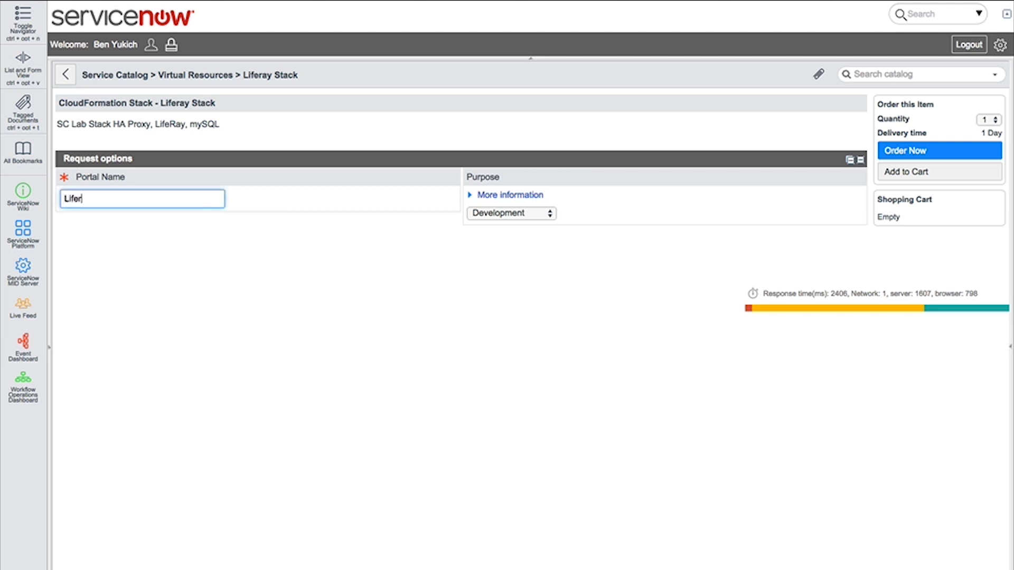
text(ayQA)
click(506, 214)
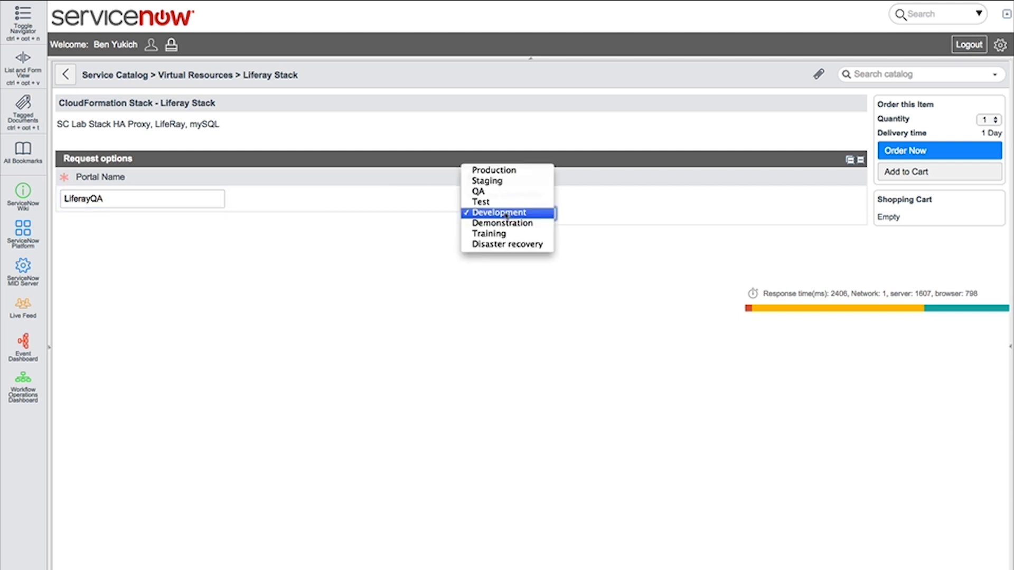
click(494, 192)
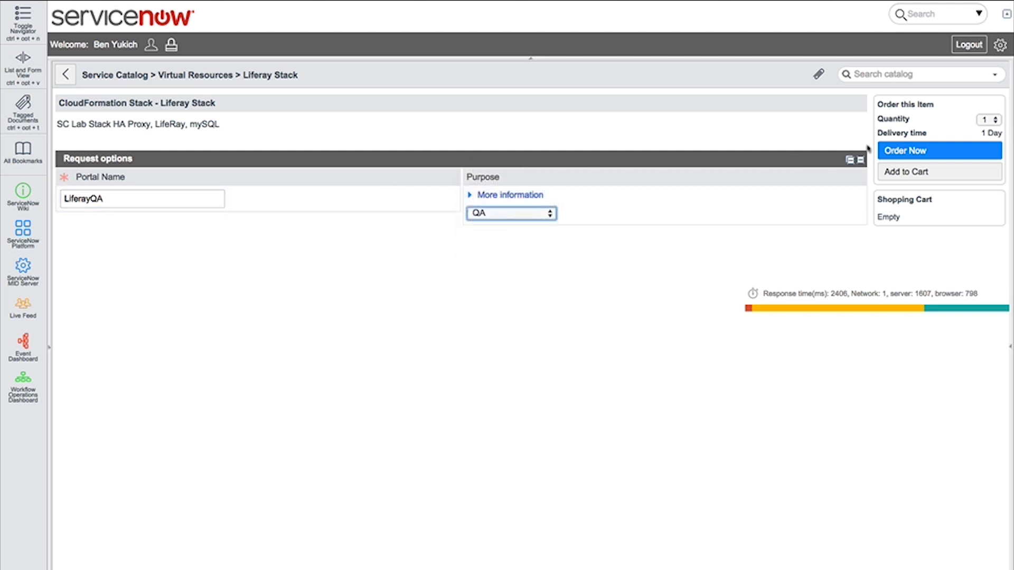
click(902, 150)
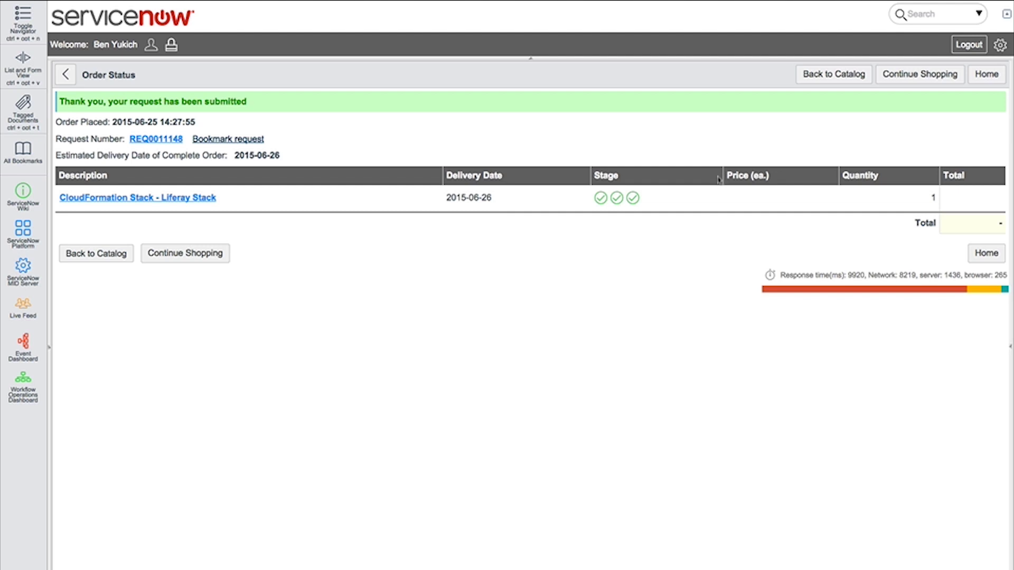
Step: From the Workflow Operations Dashboard, view the executing VM Creation workflow diagram for LiferayQA
click(26, 384)
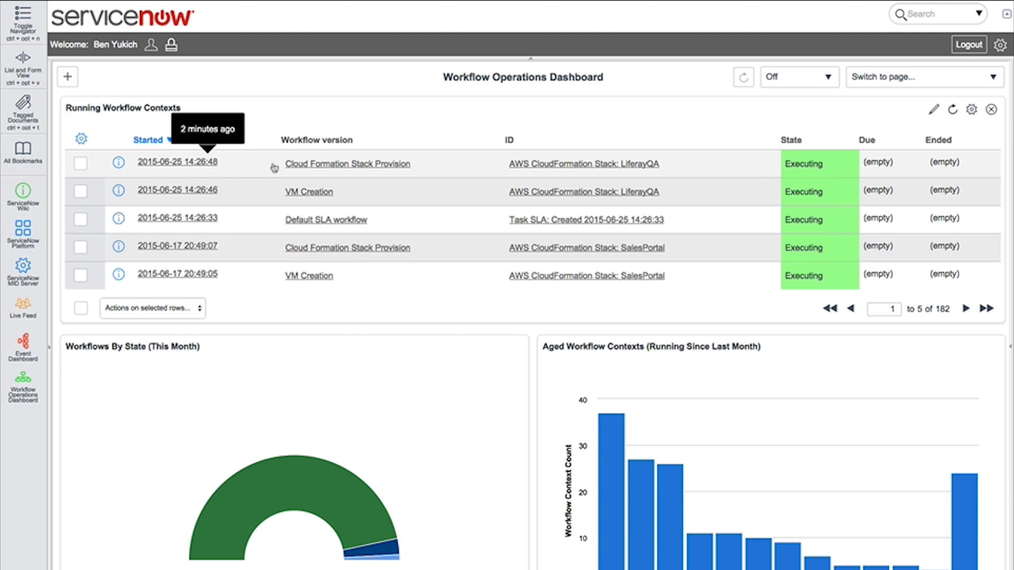
click(273, 168)
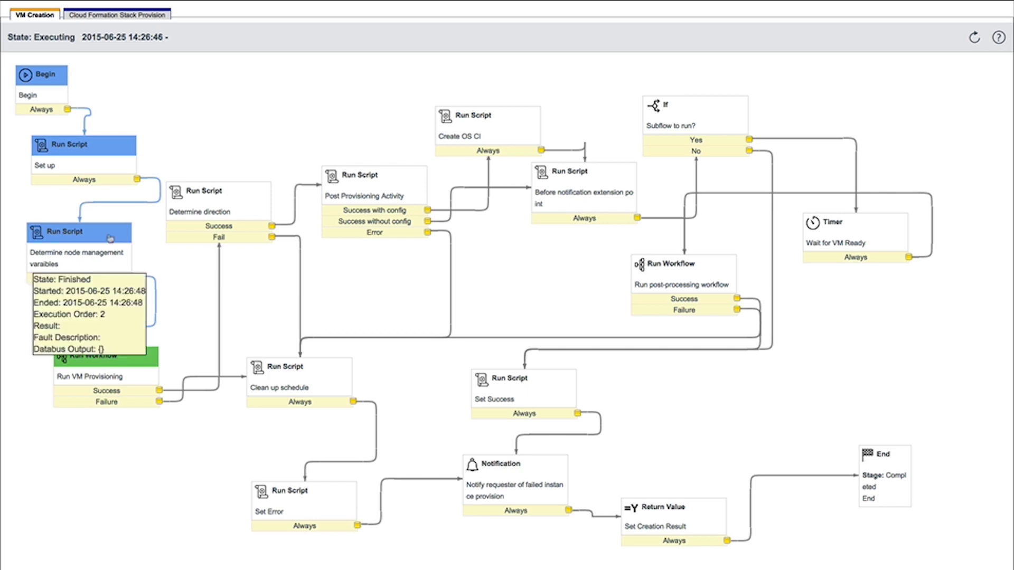
click(133, 17)
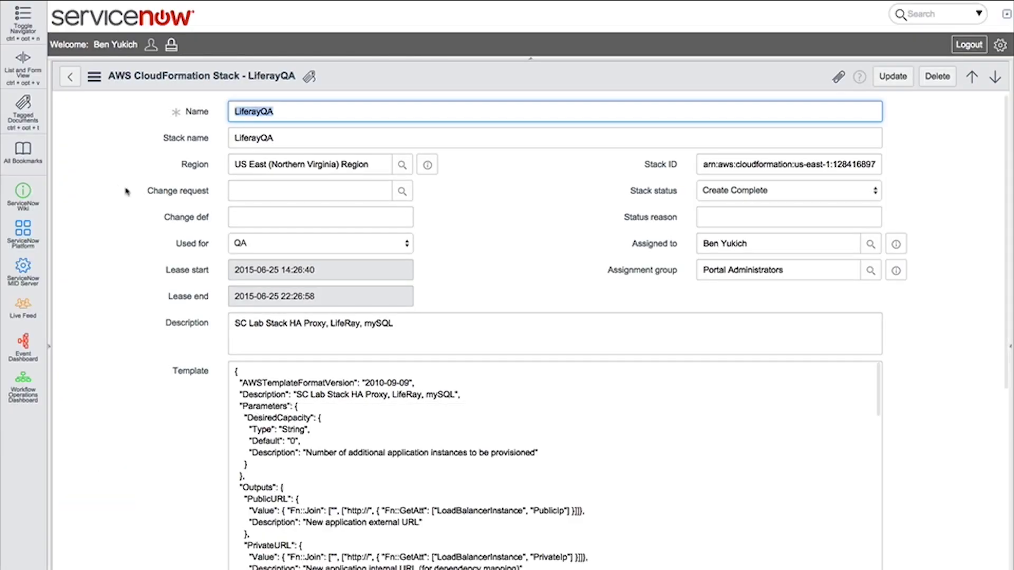
scroll(774, 399, down, 3)
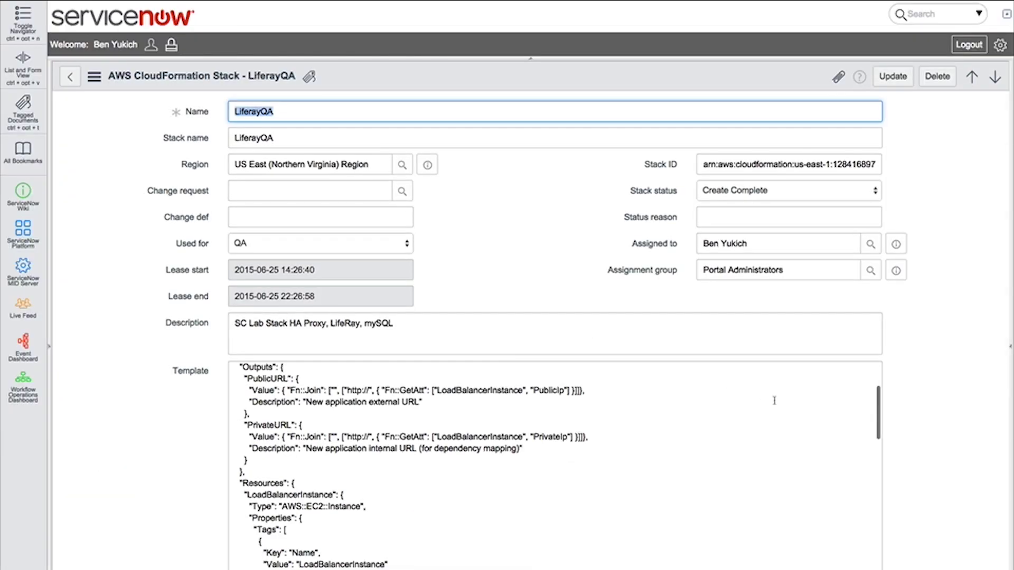
scroll(984, 431, down, 5)
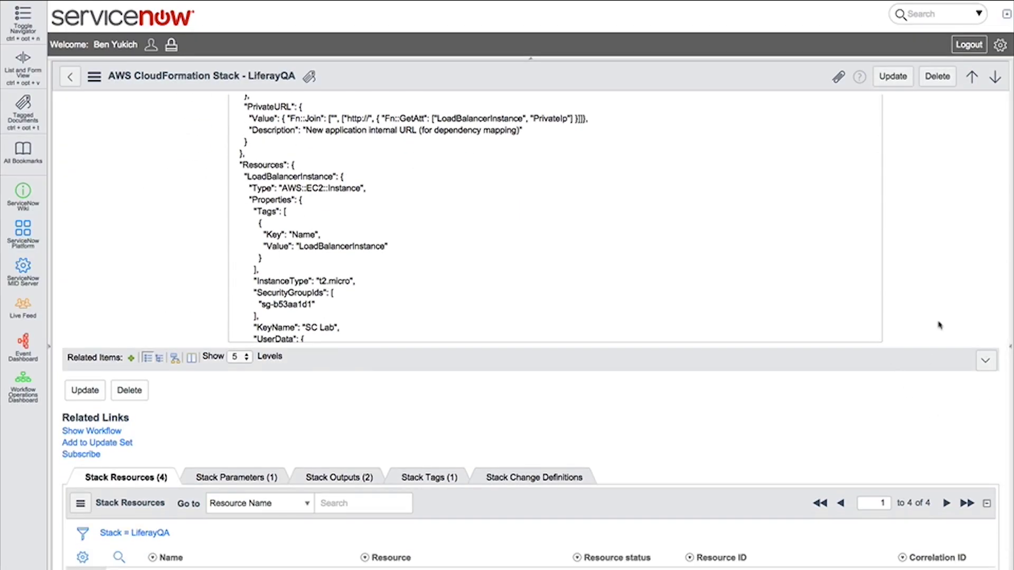
scroll(943, 309, up, 5)
scroll(643, 424, up, 3)
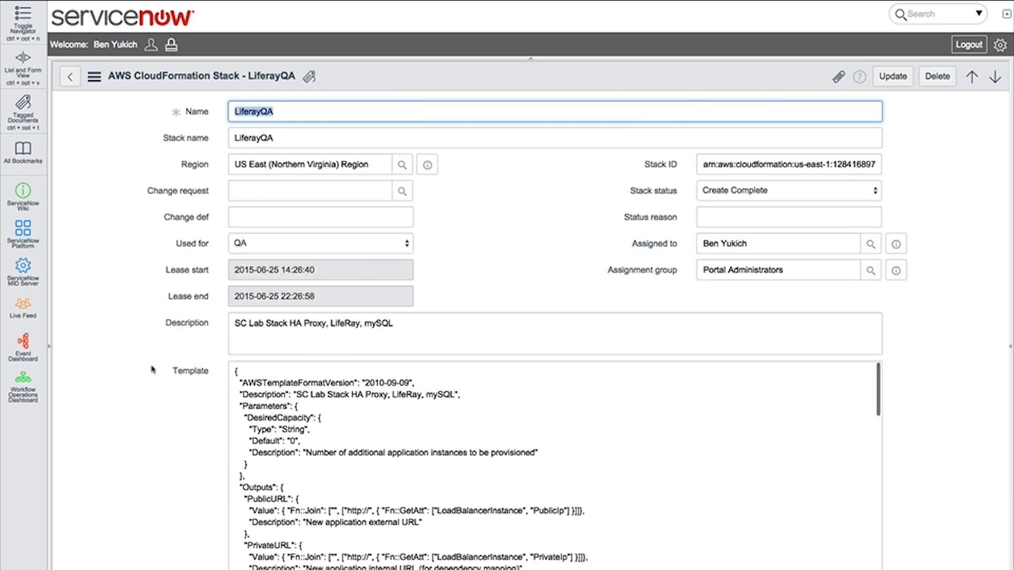
scroll(109, 278, down, 1)
scroll(109, 278, down, 5)
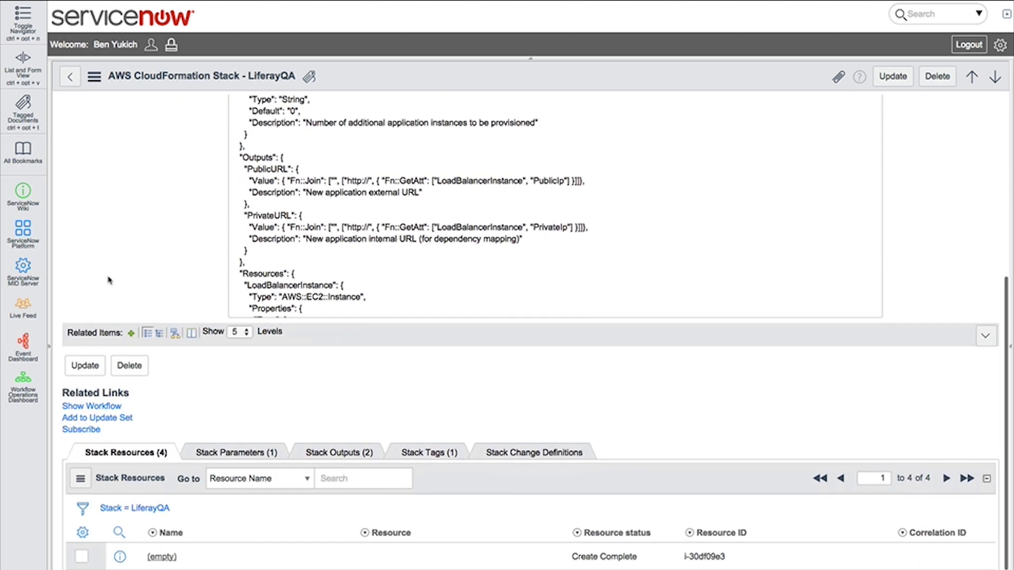
Step: List the LiferayQA stack's outputs on the stack record
click(343, 450)
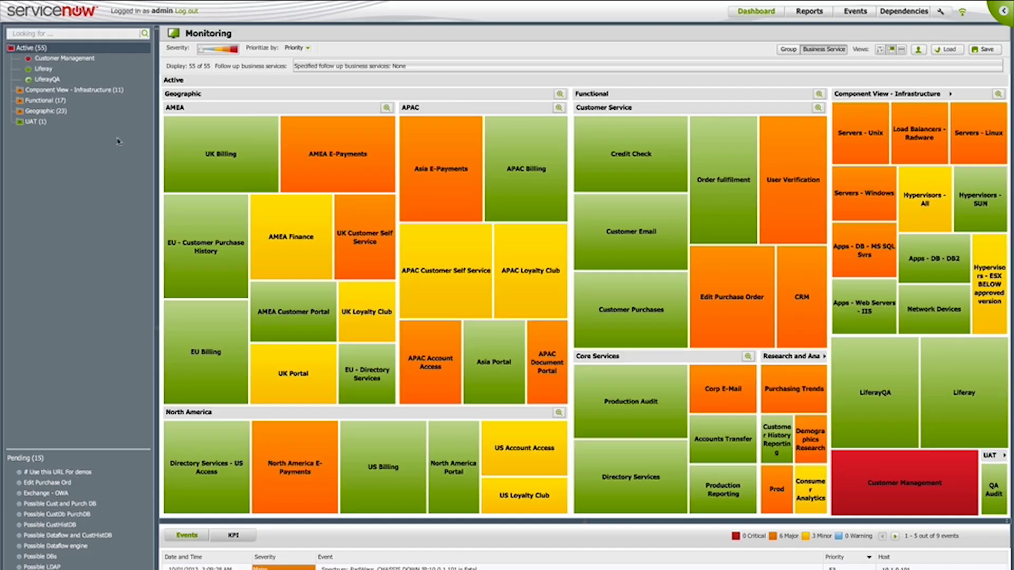
Step: View the LiferayQA service map in ServiceWatch
click(70, 80)
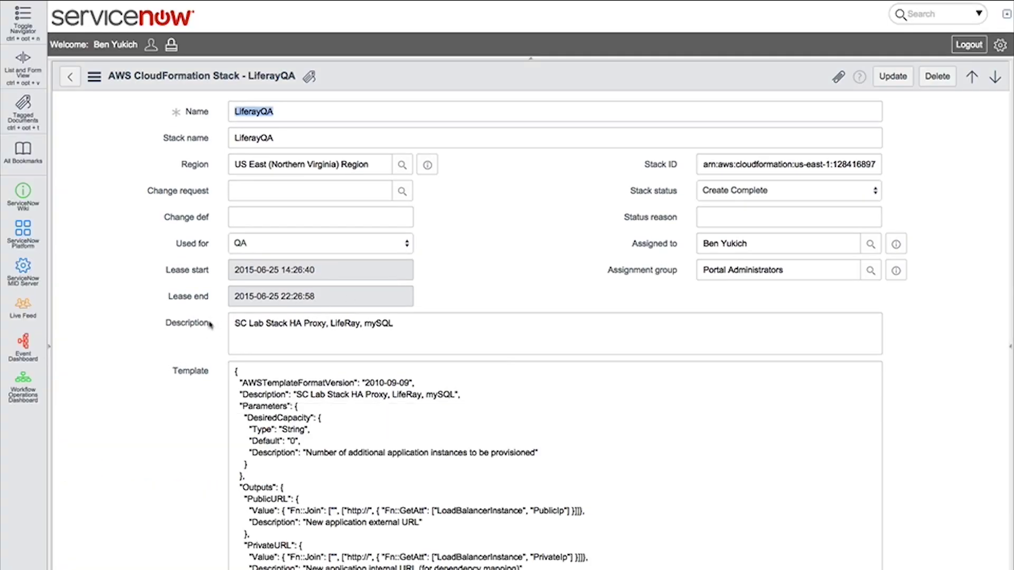
scroll(150, 330, down, 1)
scroll(147, 332, down, 3)
scroll(144, 332, down, 1)
scroll(144, 332, down, 1)
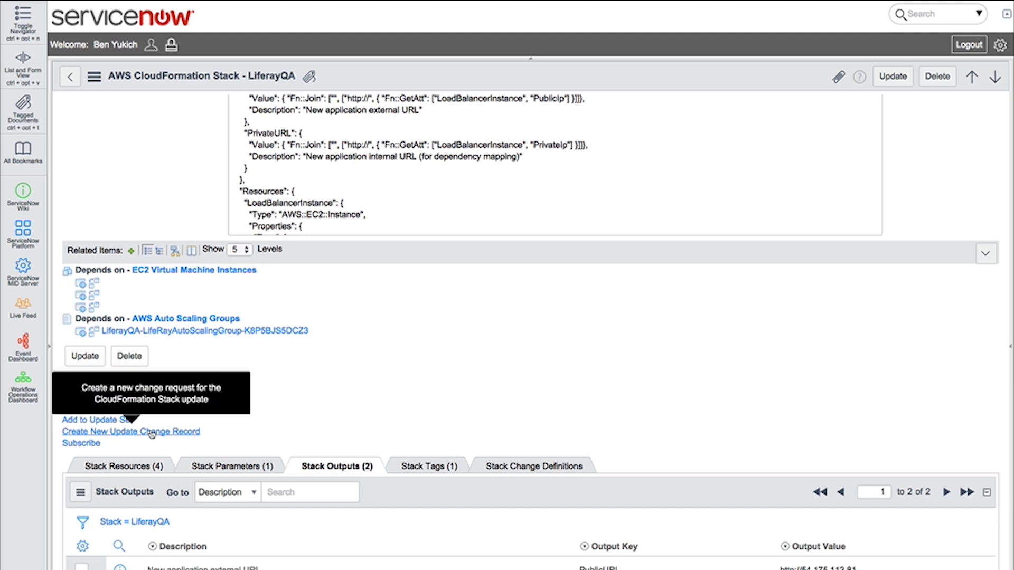
Step: Create a new update change record for the LiferayQA stack
click(151, 431)
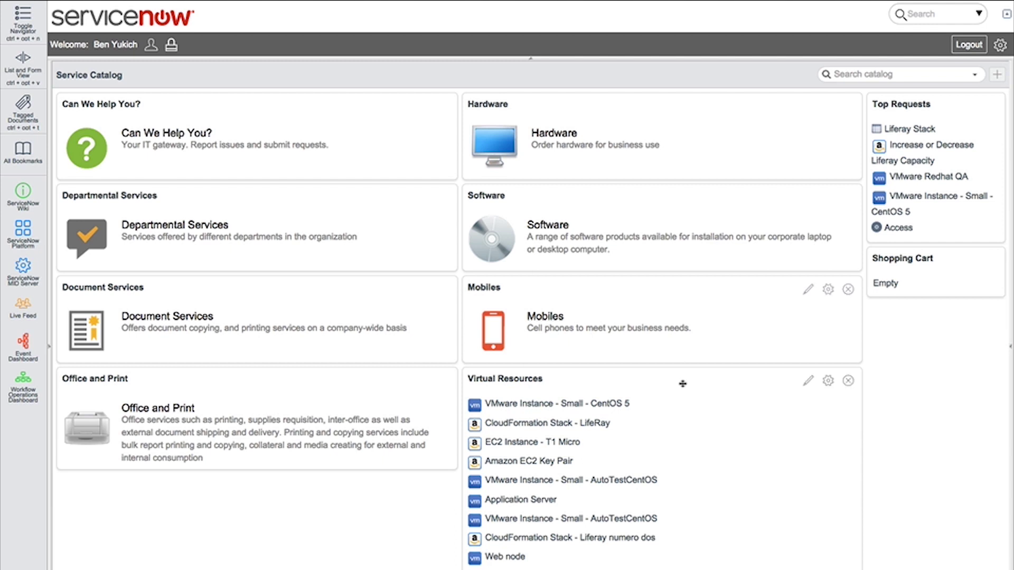
mouse_move(523, 108)
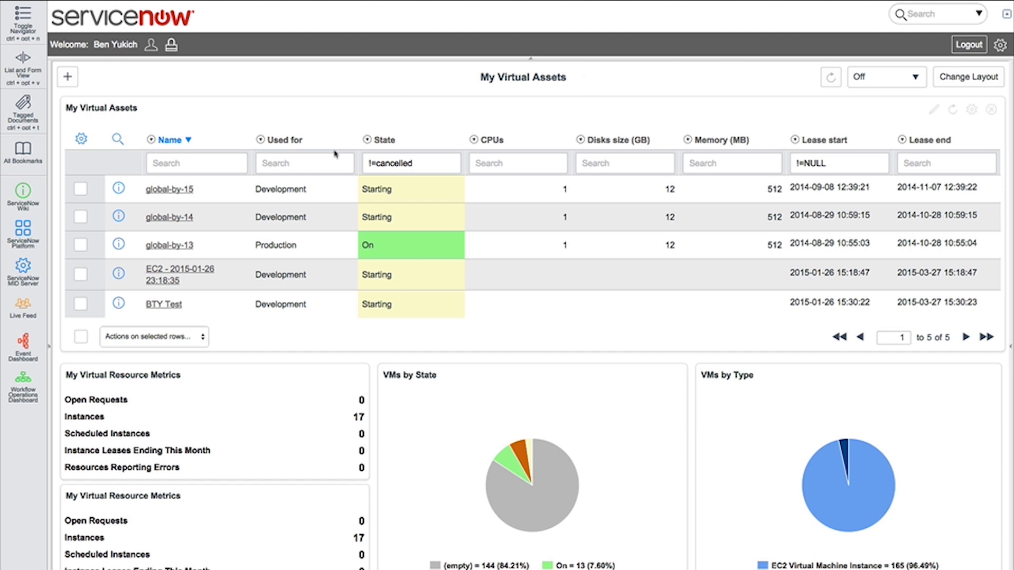
Step: Start modifying the global-by-13 VM from its VM Management record
right_click(226, 248)
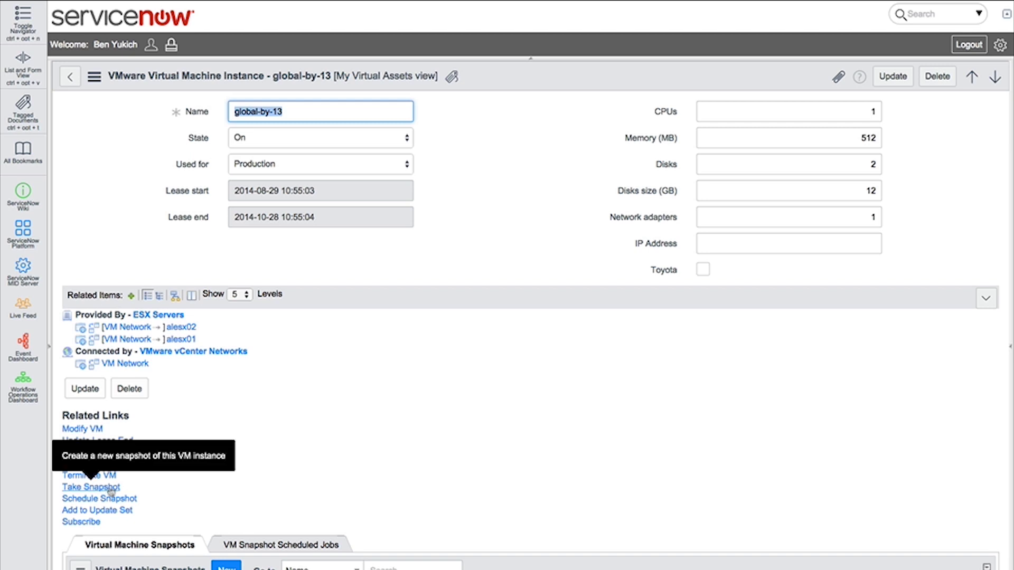
click(86, 429)
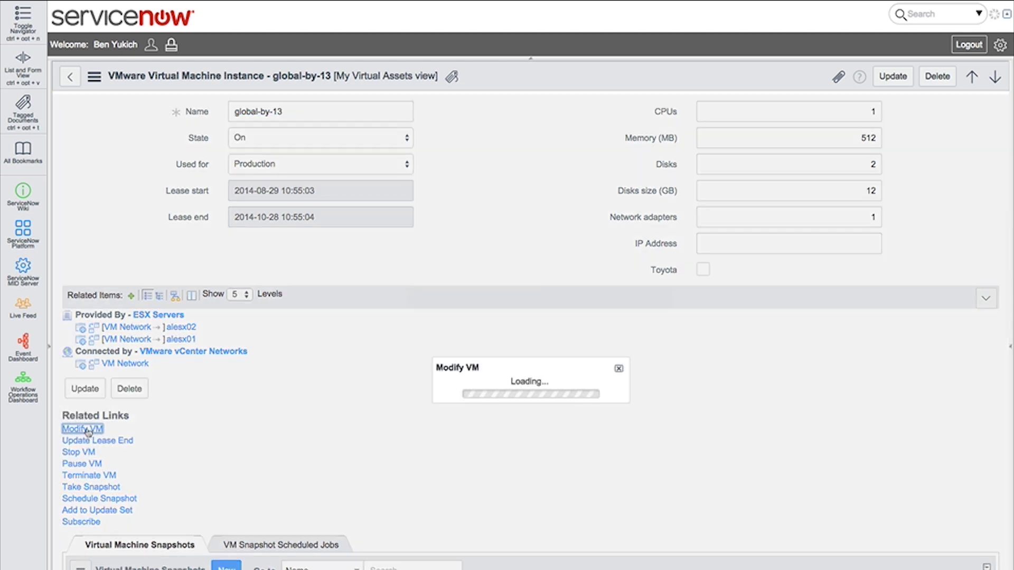